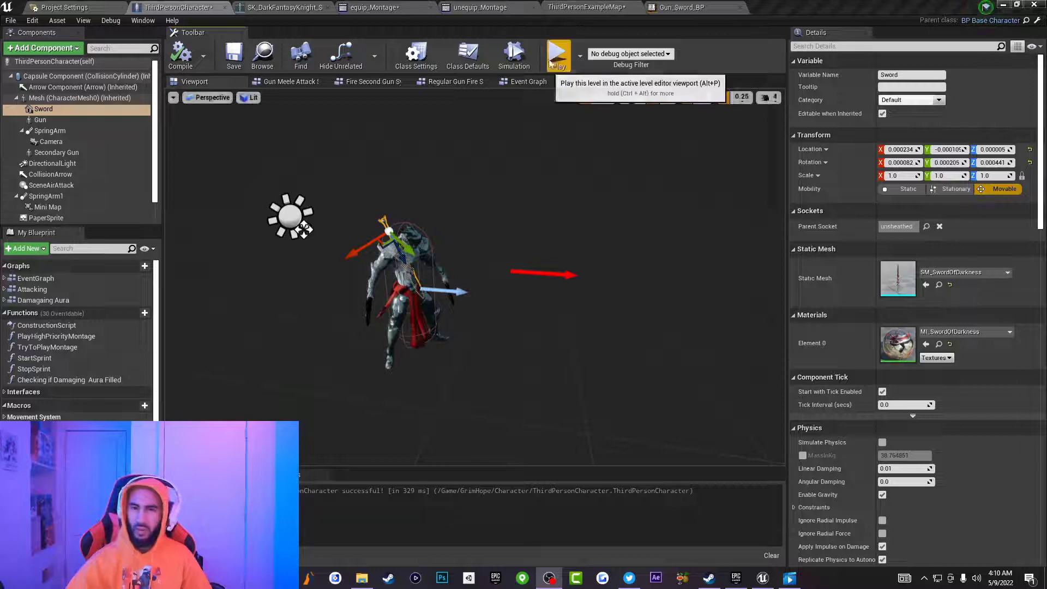
Play-test the character, then bring up the SK_DarkFantasyKnight skeleton's bone hierarchy
{"action": "left_click", "coordinate": [557, 55]}
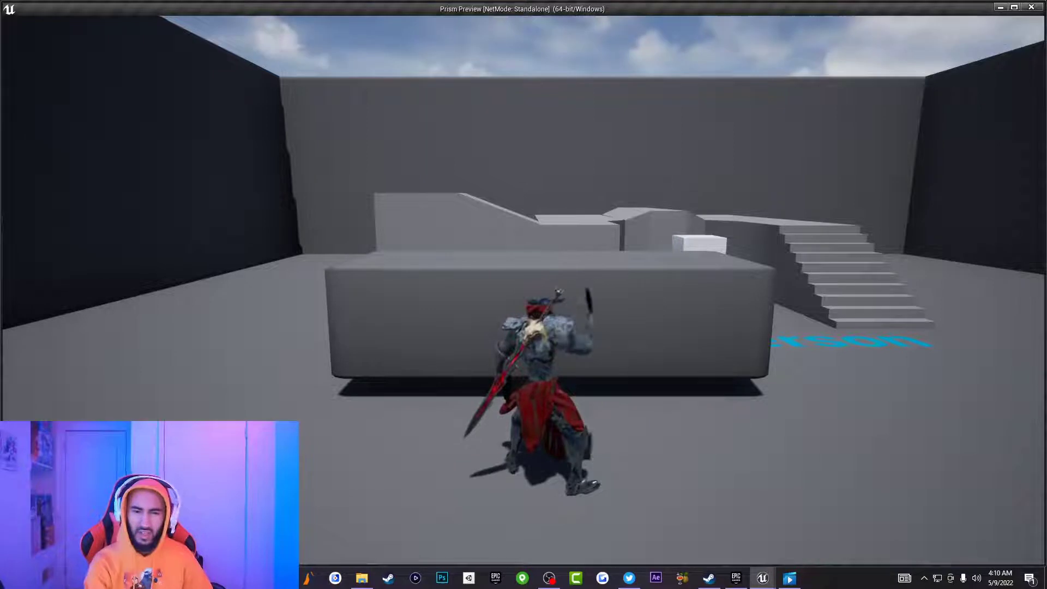
{"action": "key", "text": "Escape"}
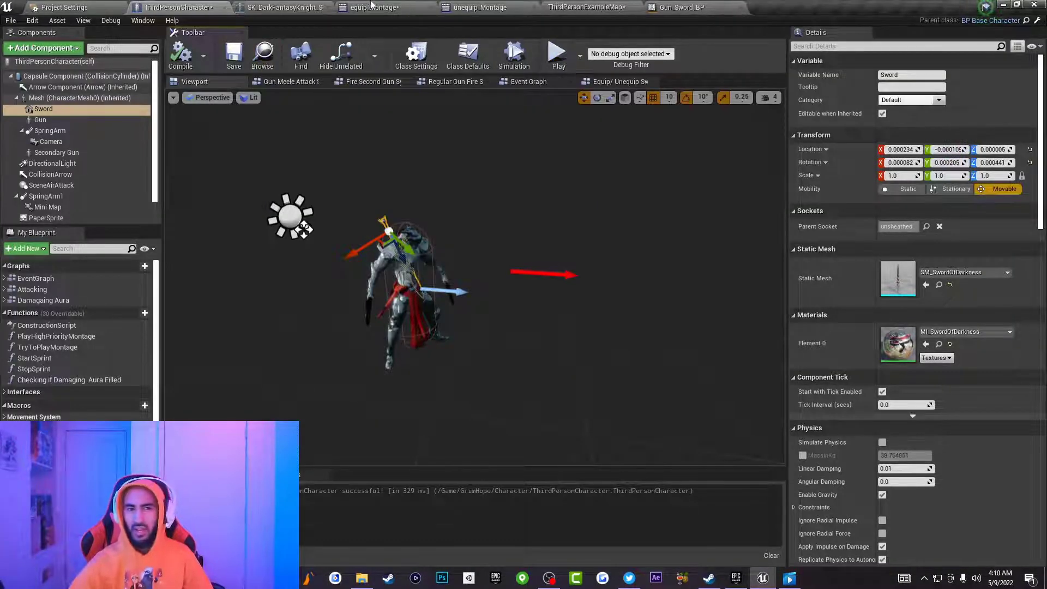
{"action": "left_click", "coordinate": [278, 7]}
{"action": "scroll", "coordinate": [118, 152], "scroll_direction": "up", "scroll_amount": 10}
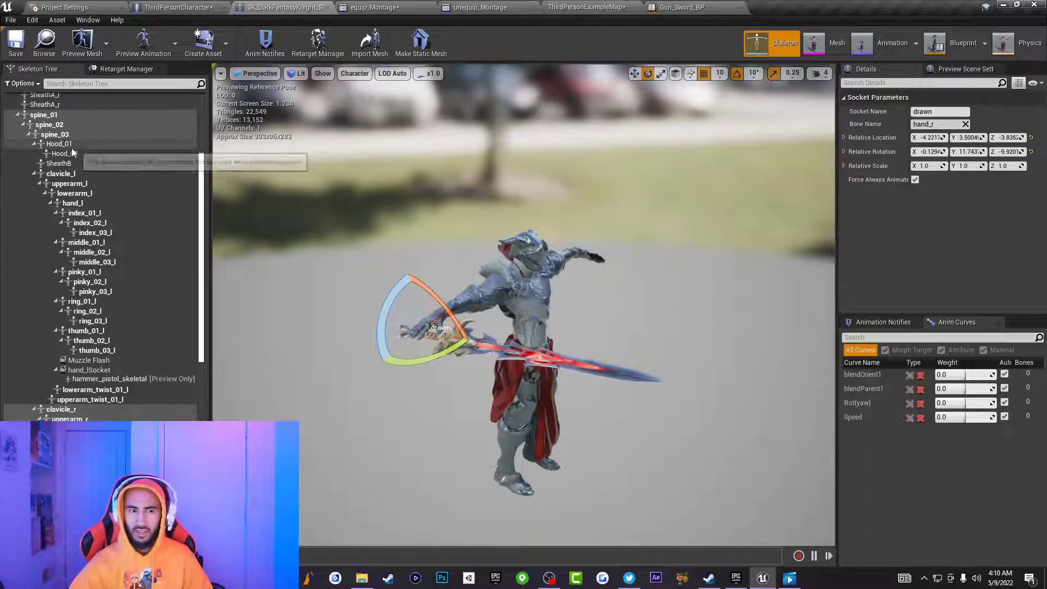
{"action": "scroll", "coordinate": [94, 243], "scroll_direction": "up", "scroll_amount": 4}
{"action": "scroll", "coordinate": [93, 244], "scroll_direction": "up", "scroll_amount": 3}
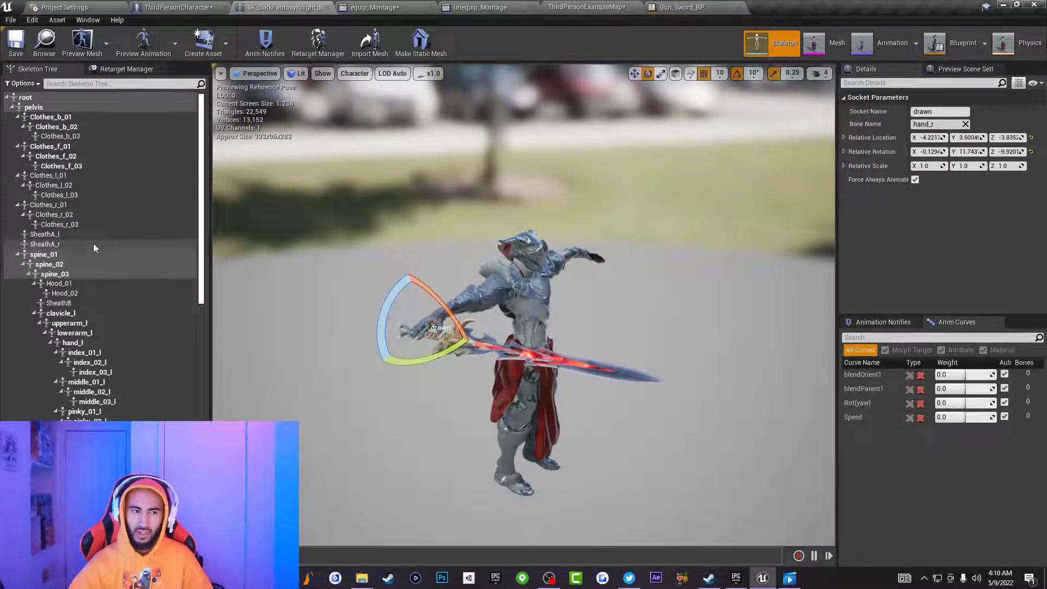
Add a socket named unsheathed to spine_03 and check the drawn socket on hand_r
{"action": "left_click", "coordinate": [106, 274]}
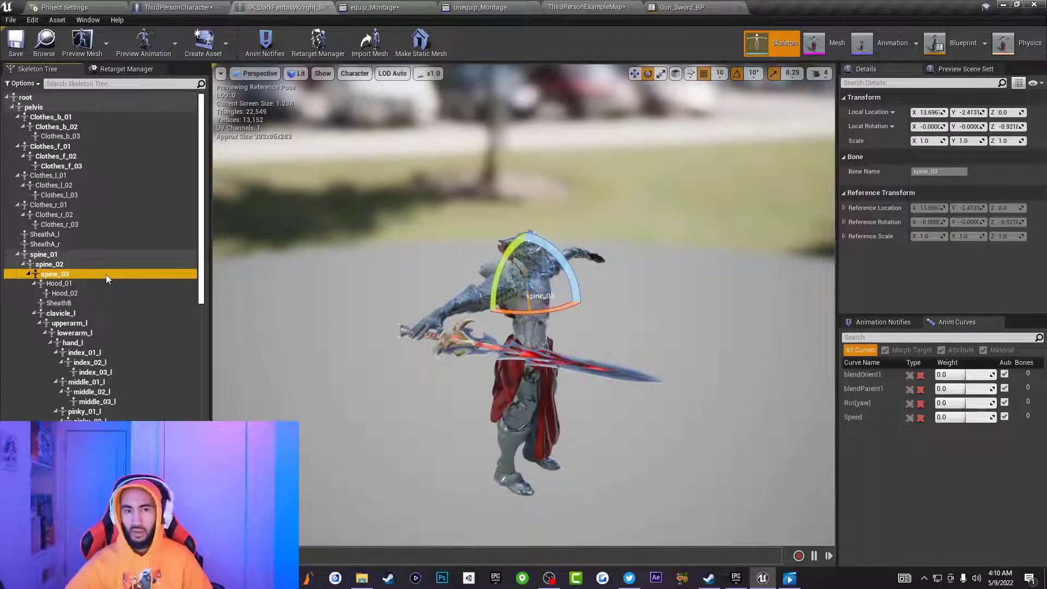
{"action": "right_click", "coordinate": [106, 274]}
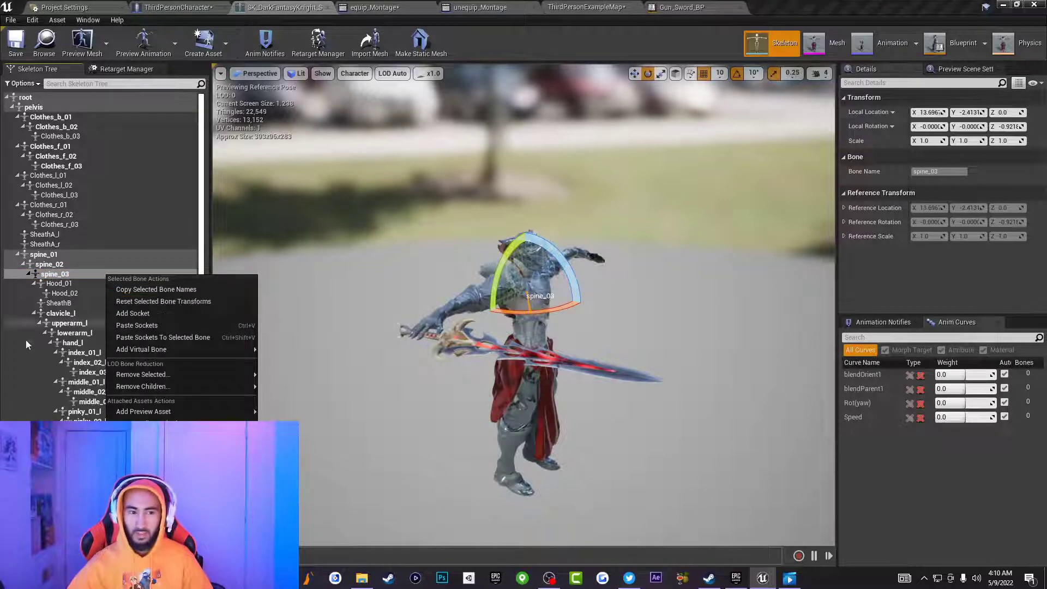
{"action": "scroll", "coordinate": [34, 371], "scroll_direction": "down", "scroll_amount": 3}
{"action": "scroll", "coordinate": [34, 371], "scroll_direction": "down", "scroll_amount": 10}
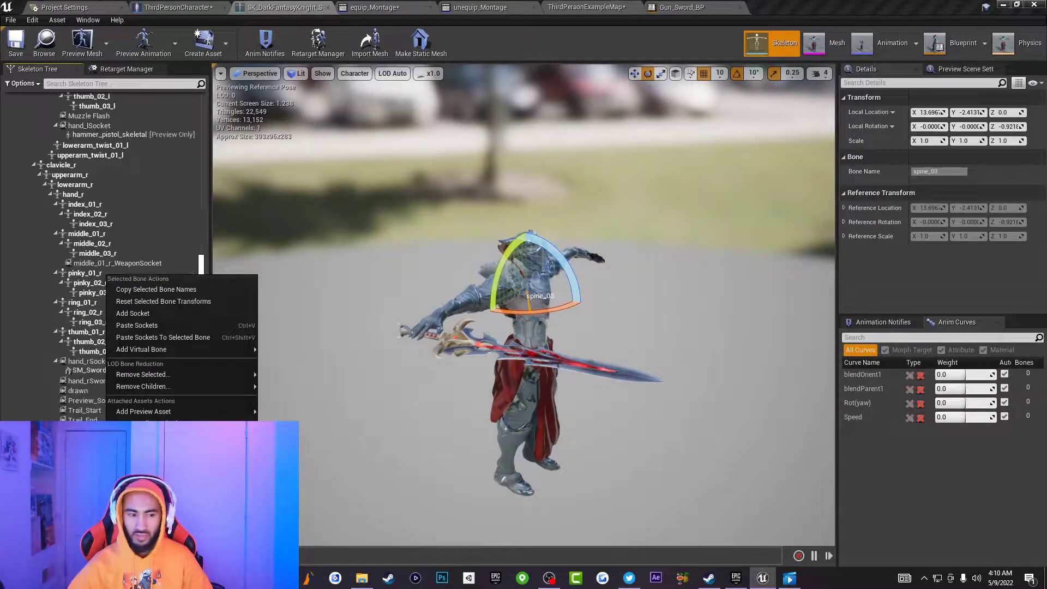
{"action": "left_click", "coordinate": [137, 325]}
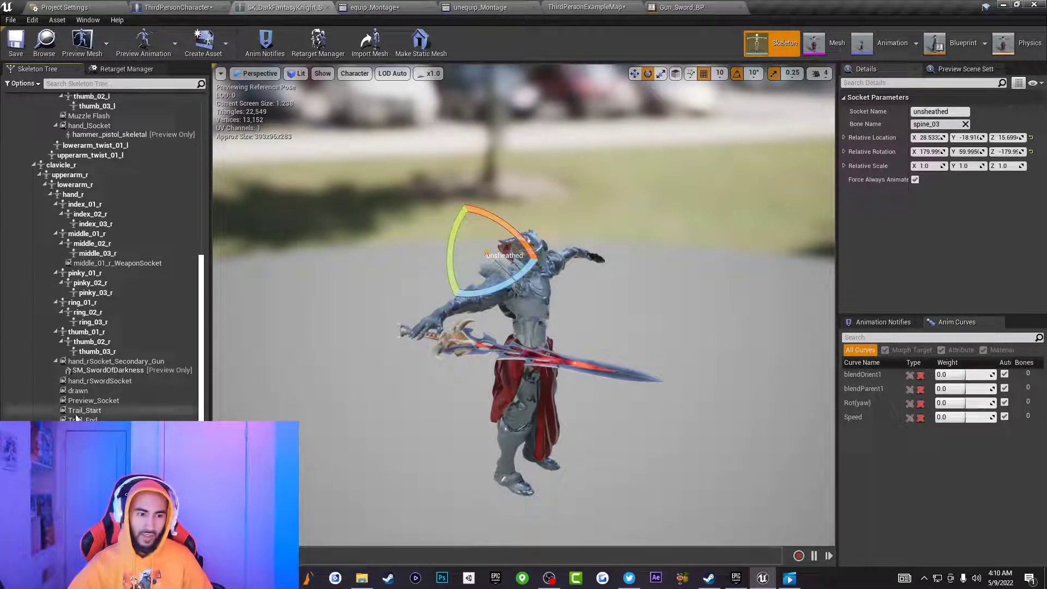
{"action": "left_click", "coordinate": [89, 390]}
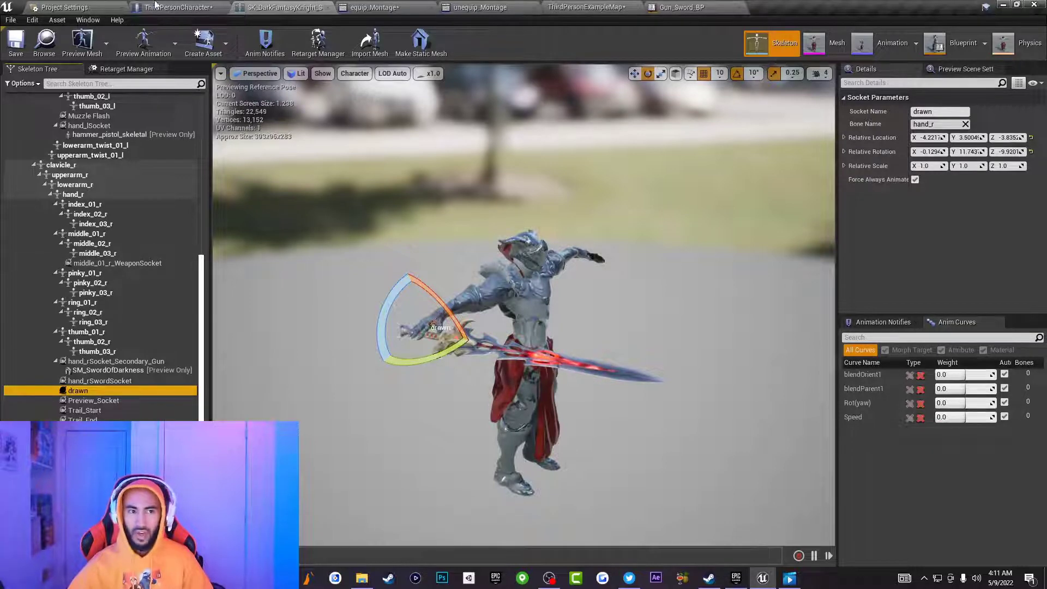
{"action": "left_click", "coordinate": [176, 7]}
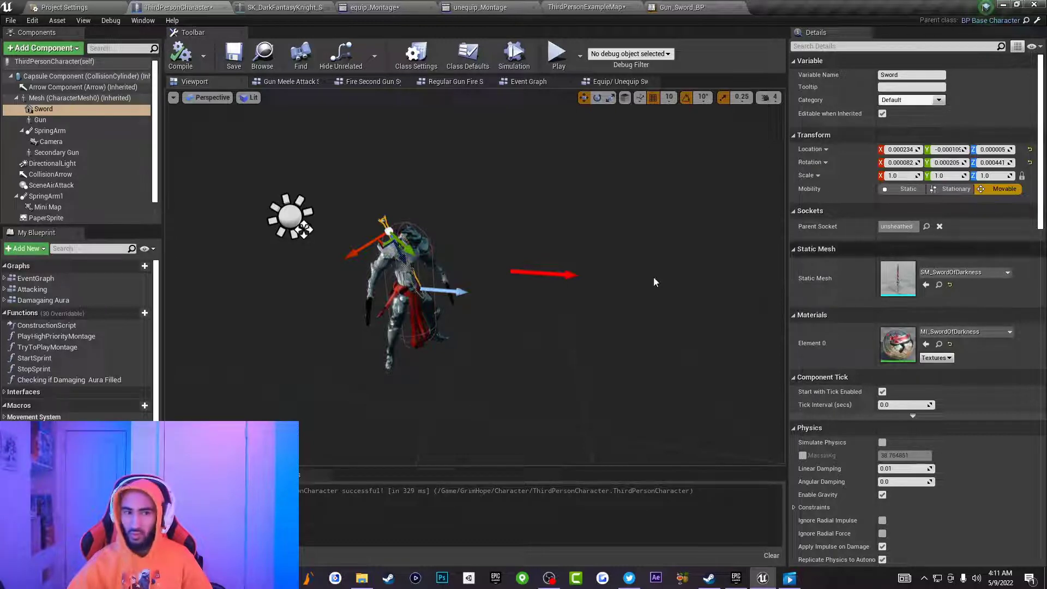
Check the Sword component's parent socket, then switch to the Project Settings input bindings
{"action": "left_click", "coordinate": [44, 109]}
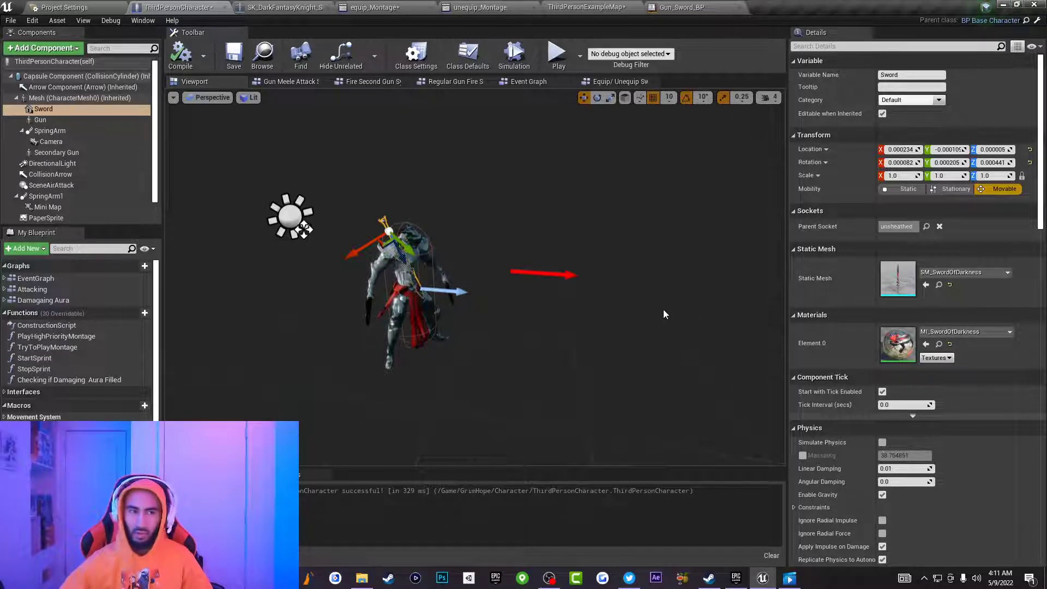
{"action": "left_click", "coordinate": [91, 6]}
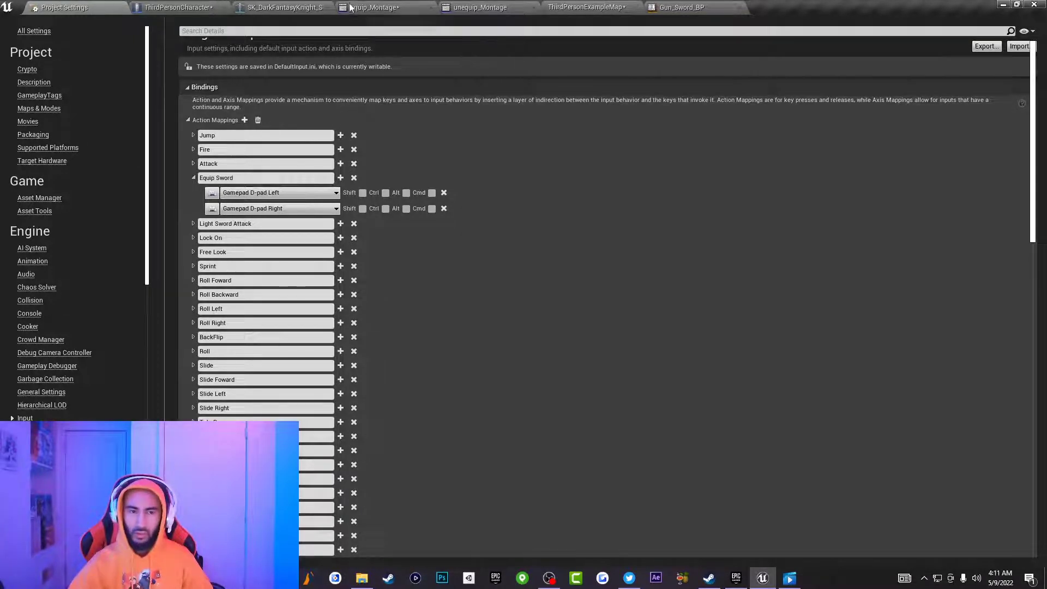
Switch to the equip_Montage asset to preview the equip animation
{"action": "left_click", "coordinate": [374, 7]}
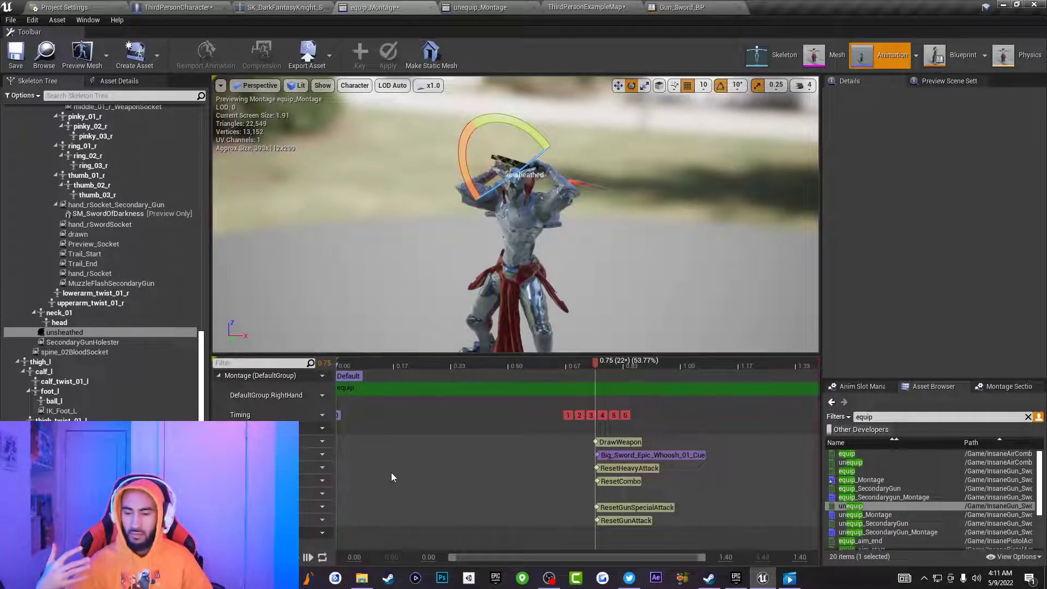
{"action": "key", "text": "alt+Tab"}
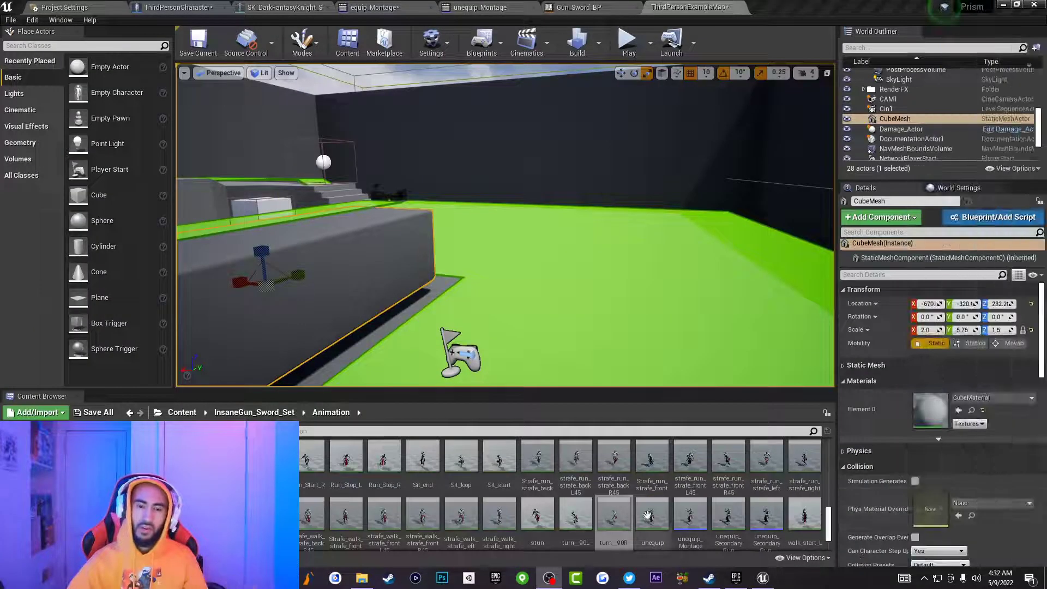
{"action": "mouse_move", "coordinate": [609, 524]}
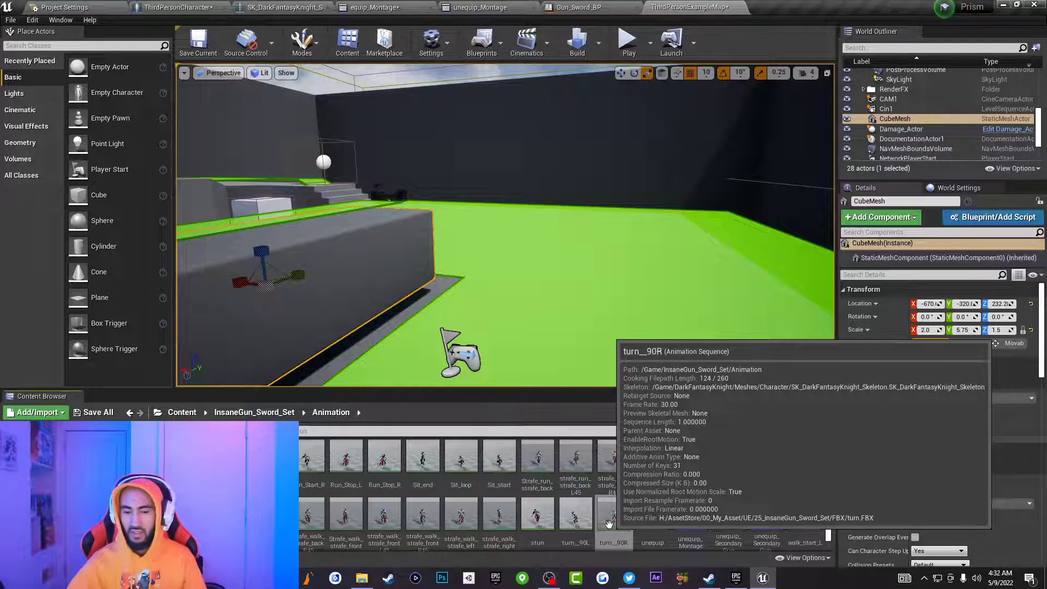
{"action": "right_click", "coordinate": [609, 524]}
{"action": "mouse_move", "coordinate": [654, 147]}
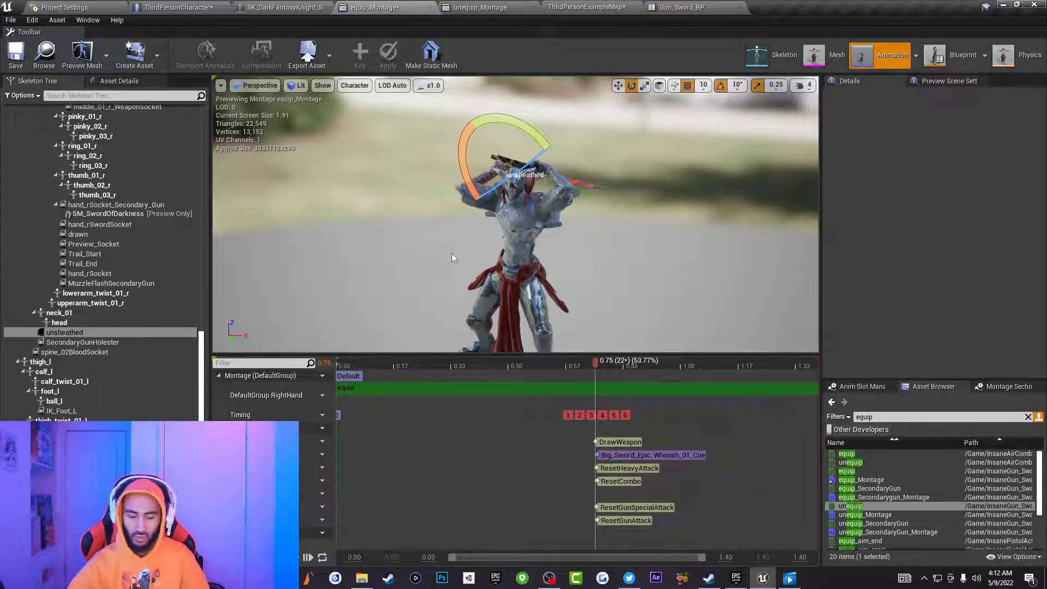
{"action": "left_click_drag", "start_coordinate": [392, 241], "coordinate": [518, 245]}
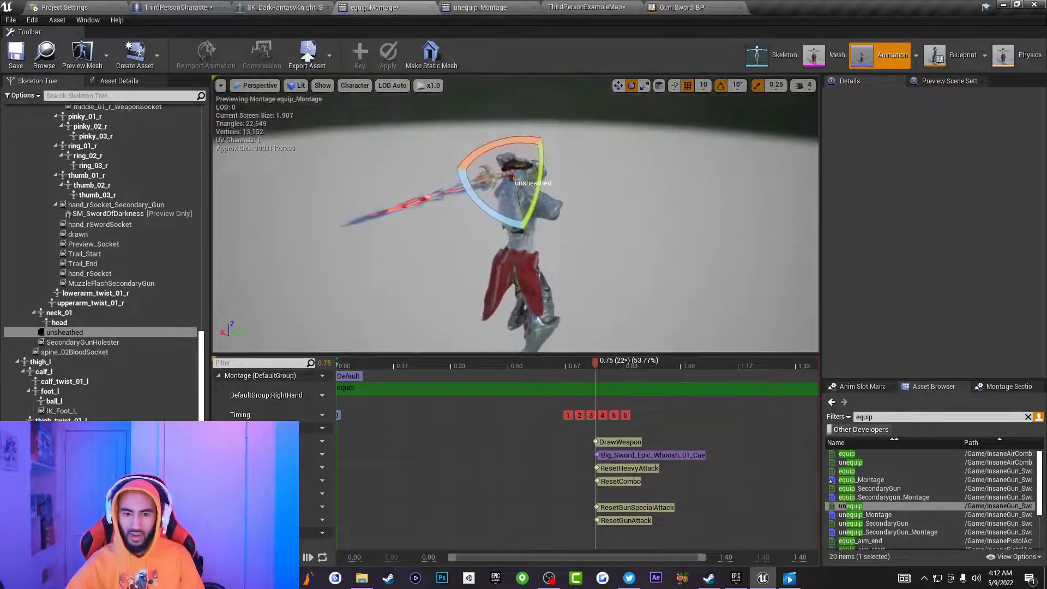
Check the notify track's Add Notify options without adding one, then review unequip_Montage
{"action": "right_click", "coordinate": [564, 443]}
{"action": "mouse_move", "coordinate": [595, 458]}
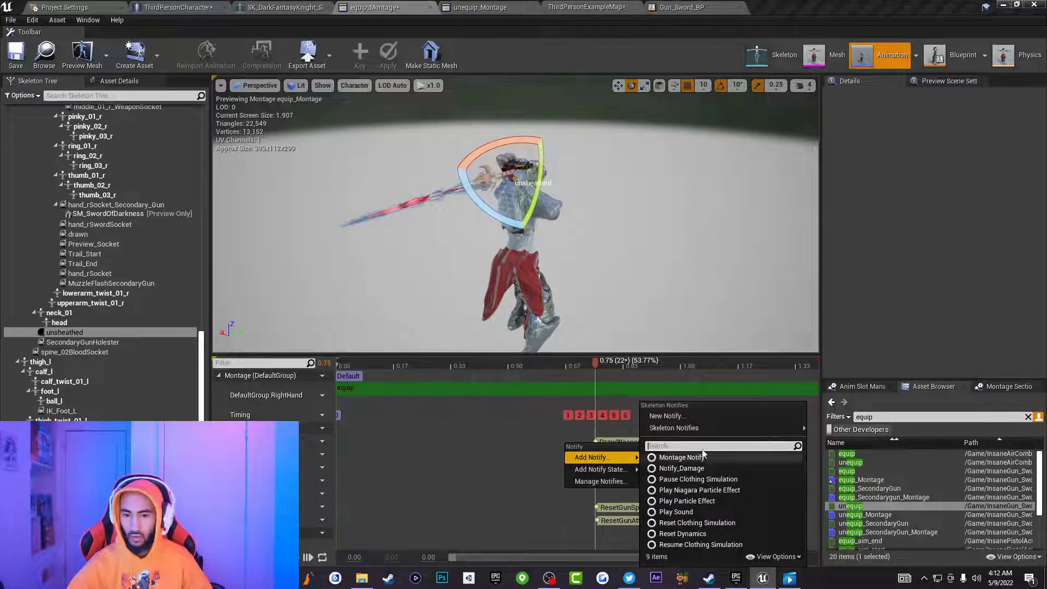
{"action": "left_click", "coordinate": [448, 464]}
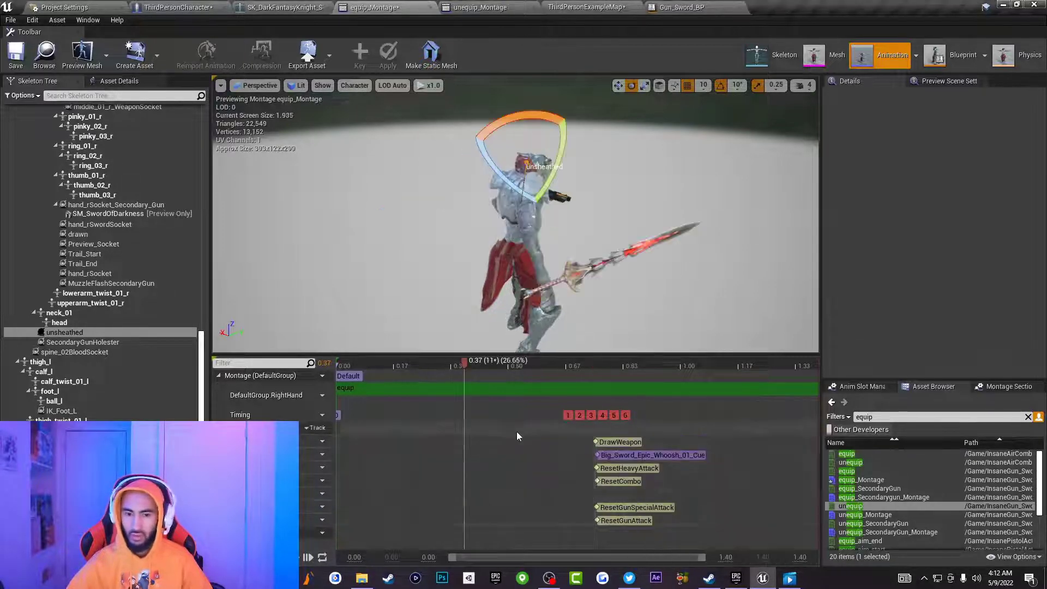
{"action": "left_click", "coordinate": [472, 6]}
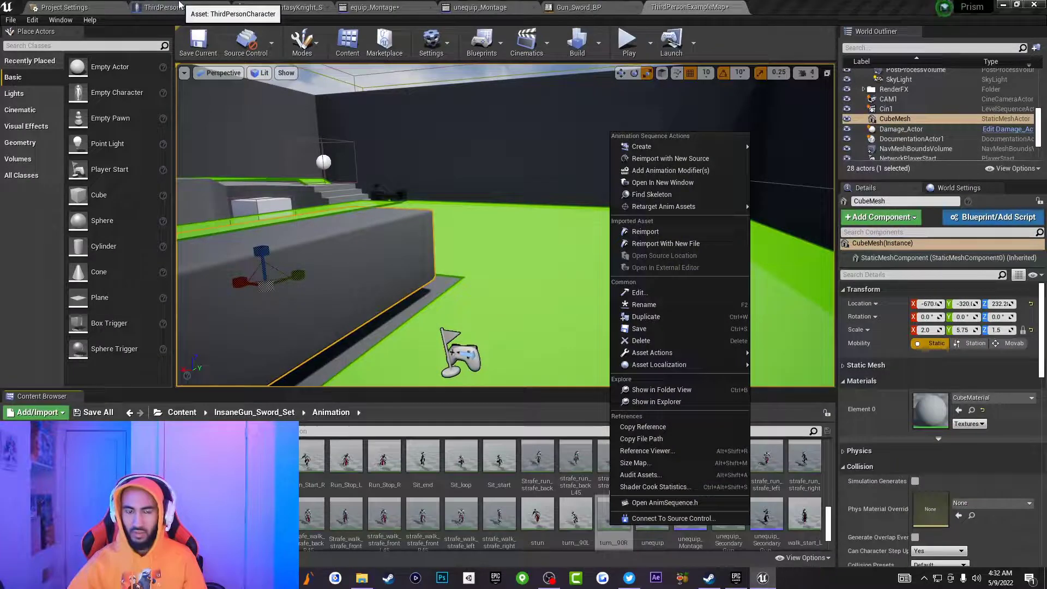
{"action": "left_click", "coordinate": [180, 6]}
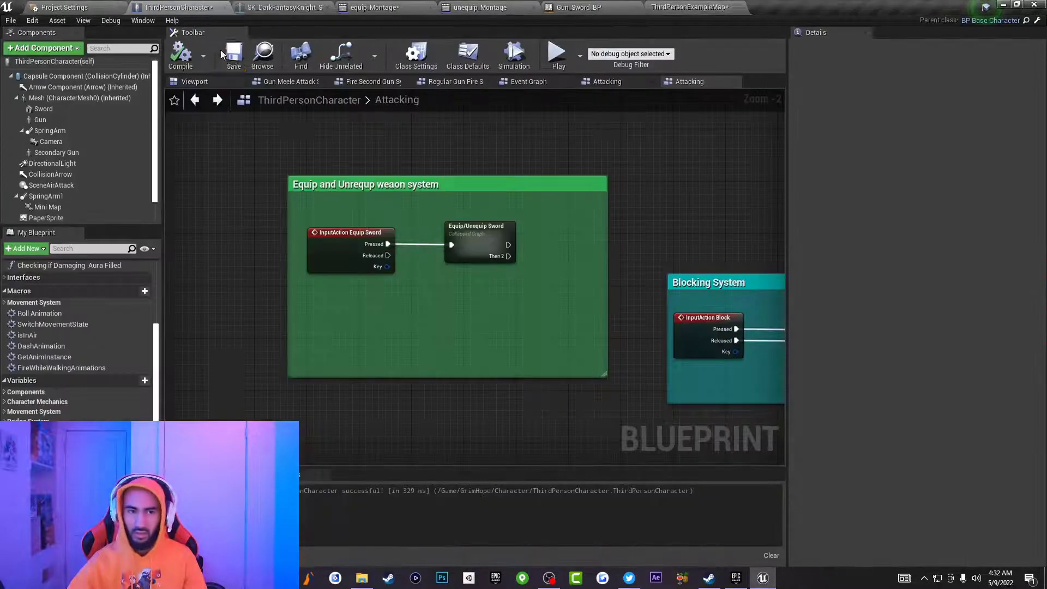
Open the Equip/Unequip Sword collapsed graph and trace the True path to its montage node
{"action": "double_click", "coordinate": [477, 247]}
{"action": "right_click_drag", "start_coordinate": [309, 214], "coordinate": [393, 273]}
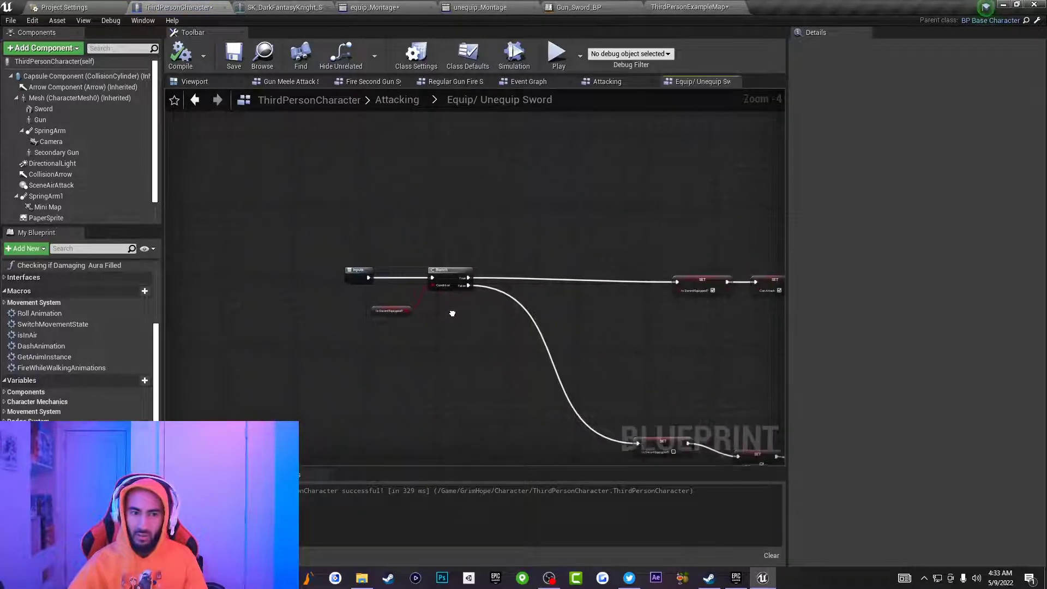
{"action": "scroll", "coordinate": [381, 296], "scroll_direction": "up", "scroll_amount": 1}
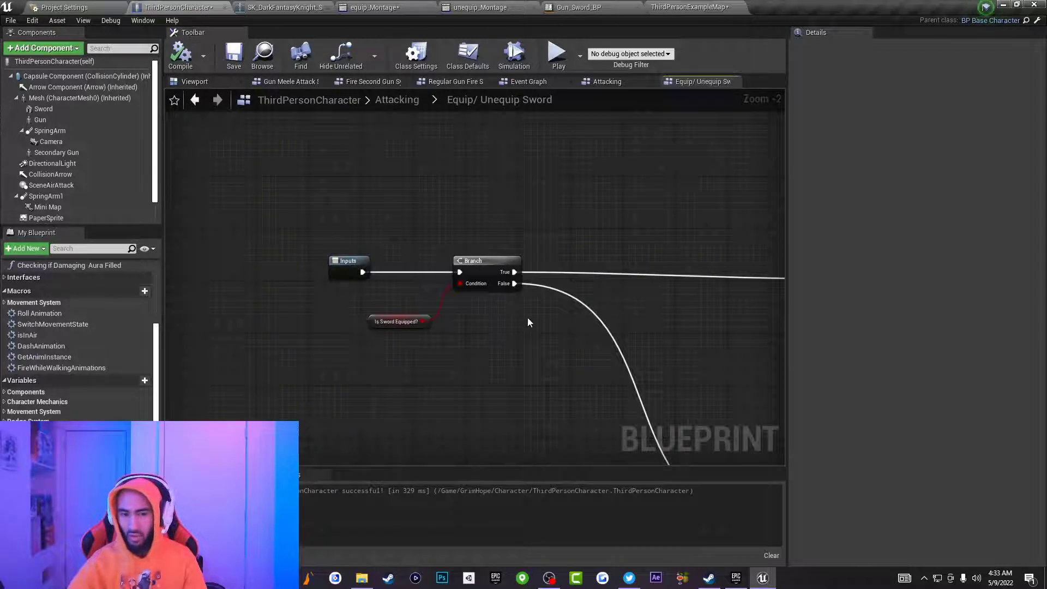
{"action": "right_click_drag", "start_coordinate": [528, 318], "coordinate": [449, 315]}
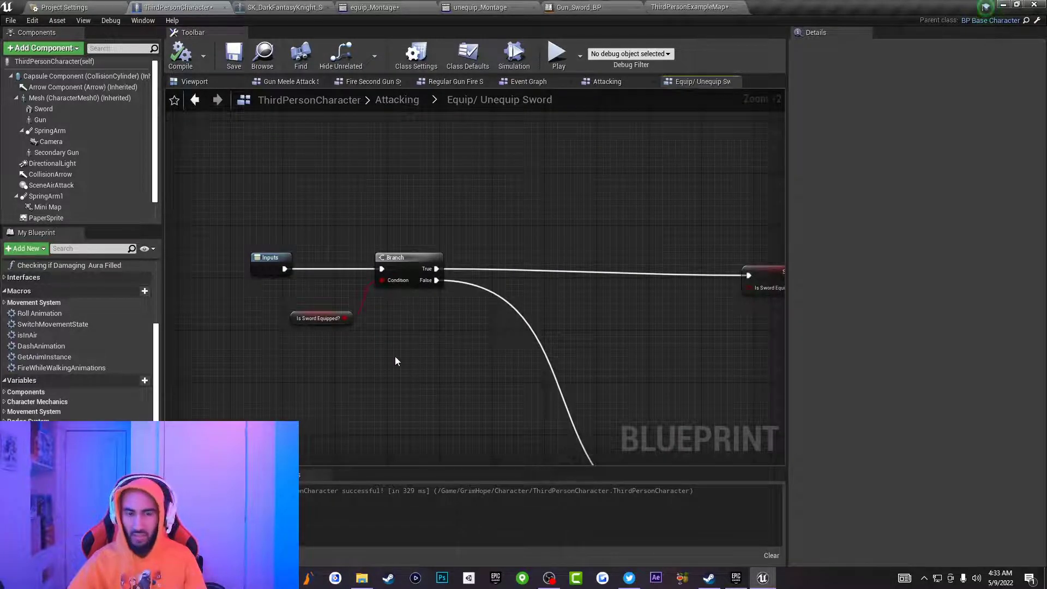
{"action": "right_click_drag", "start_coordinate": [427, 352], "coordinate": [405, 293]}
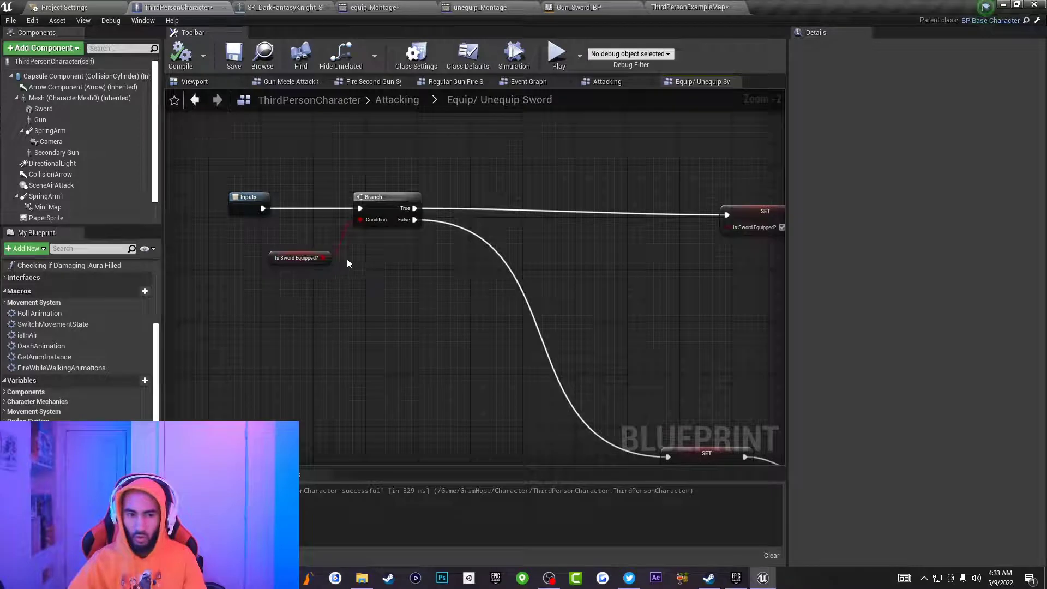
{"action": "right_click_drag", "start_coordinate": [409, 261], "coordinate": [327, 326]}
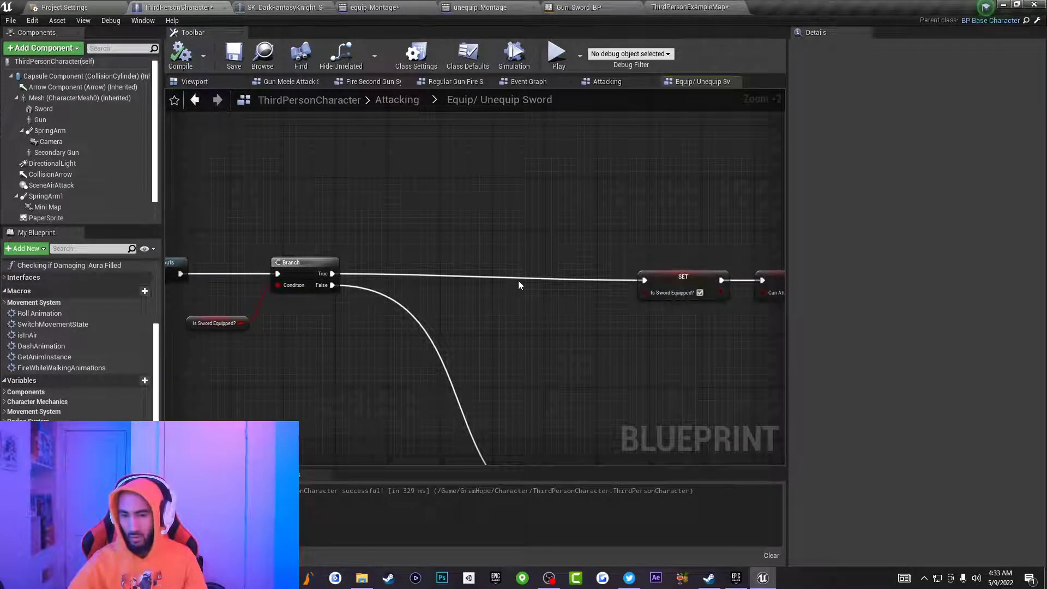
{"action": "right_click_drag", "start_coordinate": [518, 284], "coordinate": [330, 302]}
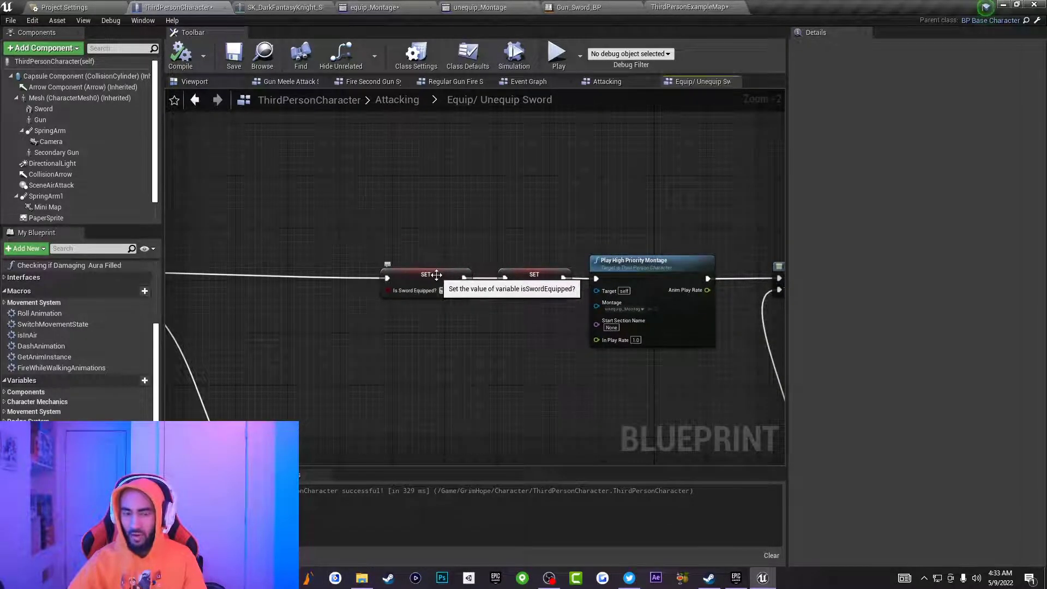
{"action": "right_click_drag", "start_coordinate": [437, 276], "coordinate": [311, 287]}
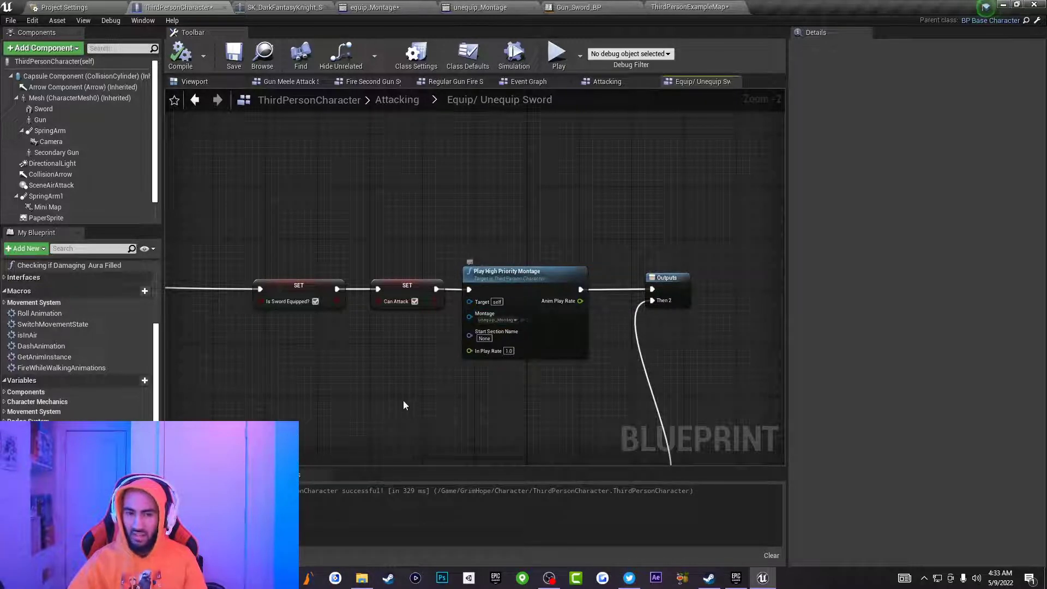
{"action": "right_click_drag", "start_coordinate": [404, 405], "coordinate": [399, 325]}
Follow the False path through its SET nodes to its Play High Priority Montage node
{"action": "right_click_drag", "start_coordinate": [674, 255], "coordinate": [511, 267]}
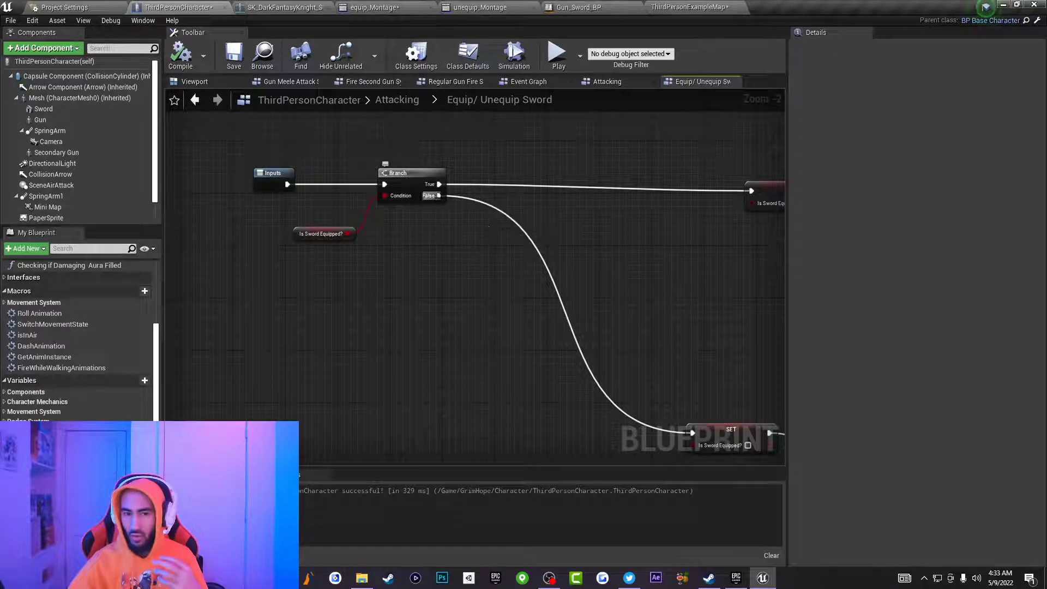
{"action": "right_click_drag", "start_coordinate": [440, 211], "coordinate": [343, 135]}
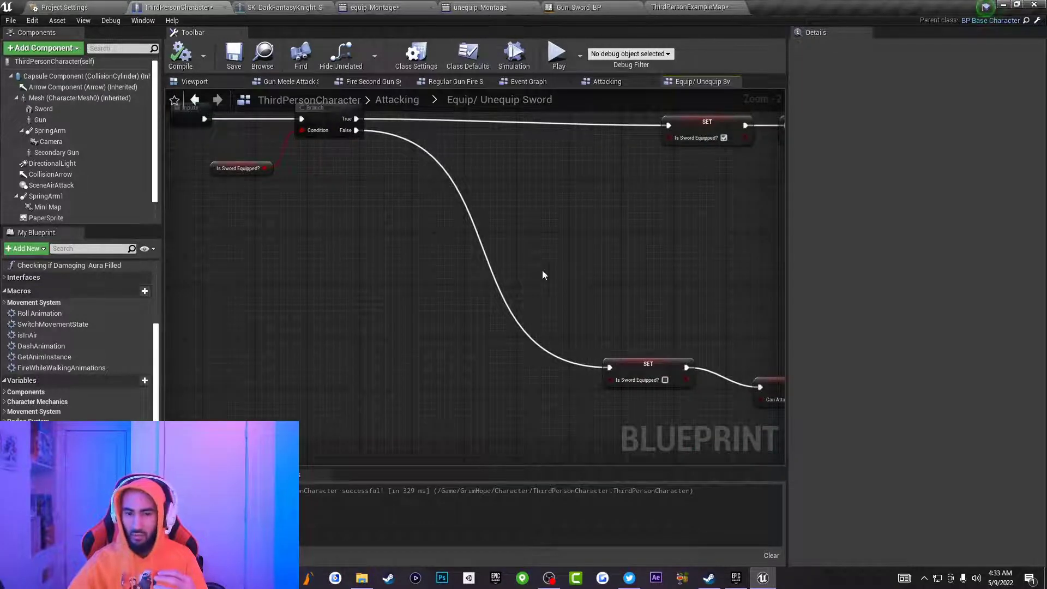
{"action": "right_click_drag", "start_coordinate": [542, 270], "coordinate": [495, 348]}
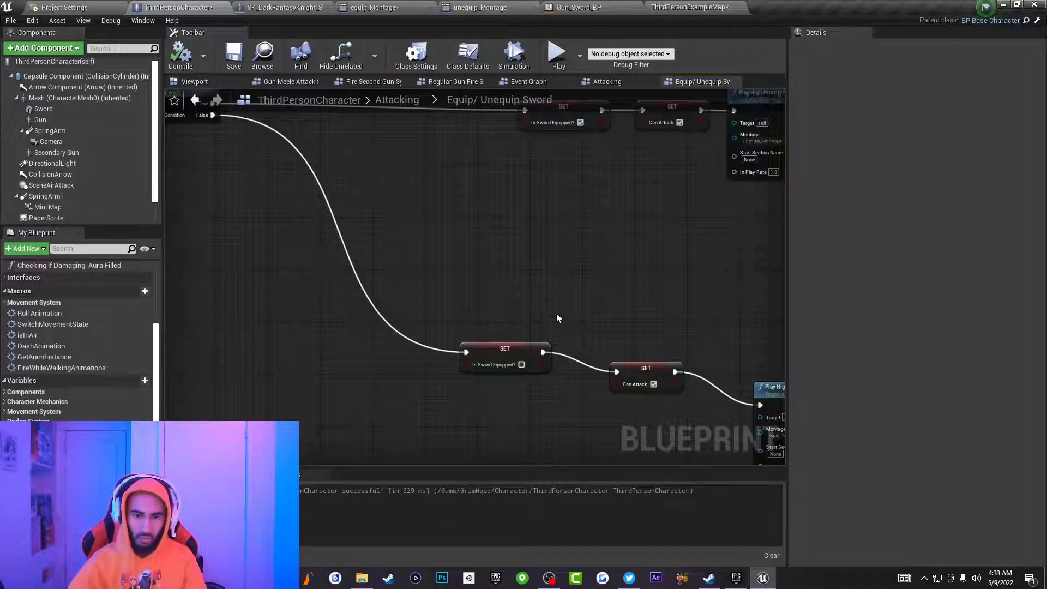
{"action": "right_click_drag", "start_coordinate": [556, 313], "coordinate": [430, 243]}
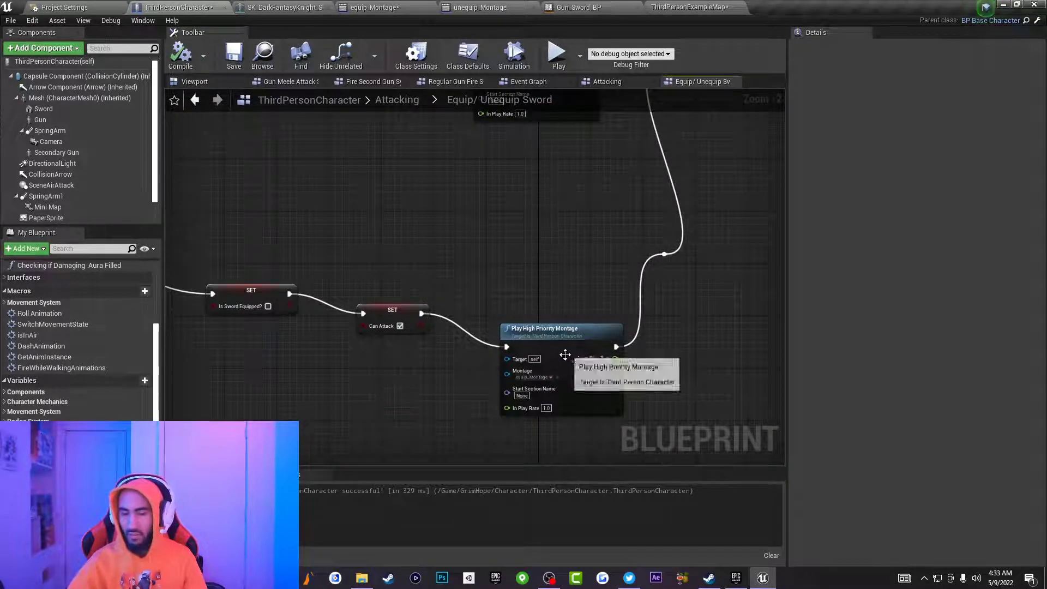
{"action": "right_click_drag", "start_coordinate": [547, 277], "coordinate": [600, 333]}
Set the True path's Play High Priority Montage to unequip_Montage, then check the False path
{"action": "scroll", "coordinate": [490, 296], "scroll_direction": "up", "scroll_amount": 1}
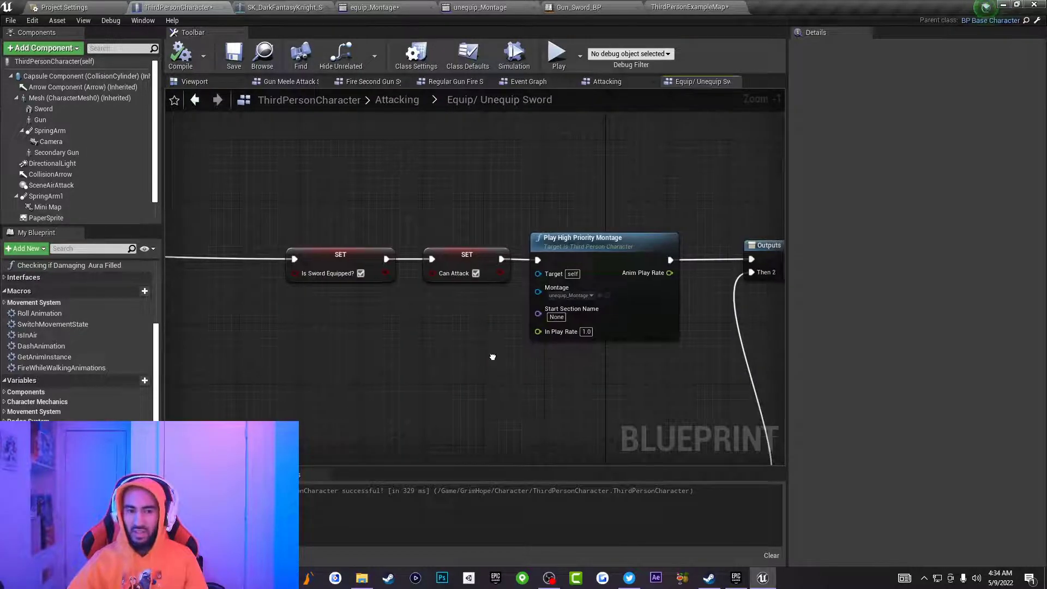
{"action": "right_click_drag", "start_coordinate": [491, 358], "coordinate": [387, 385]}
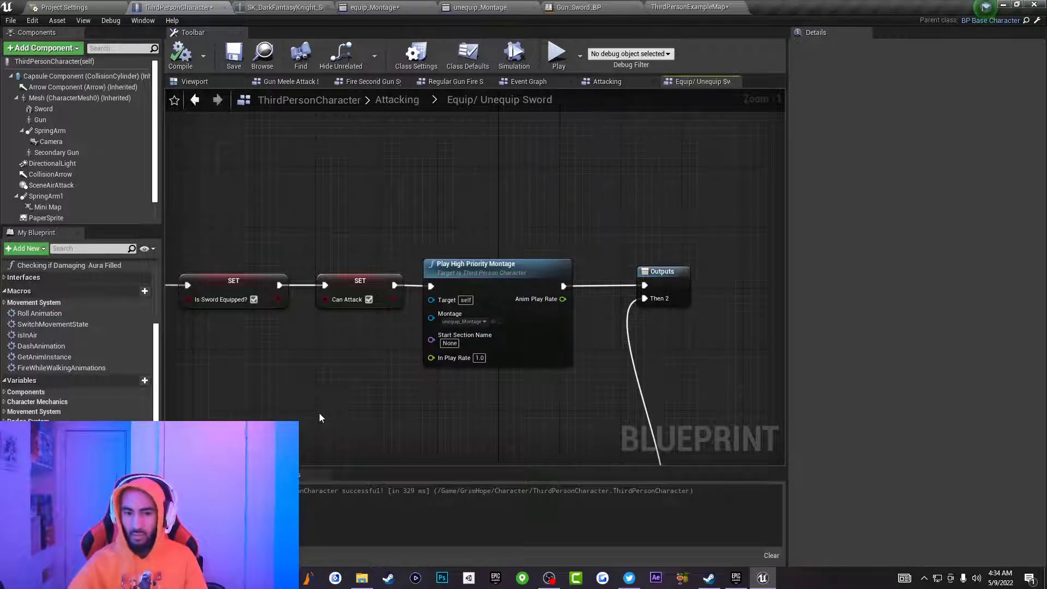
{"action": "left_click", "coordinate": [484, 322]}
{"action": "type", "text": "une"}
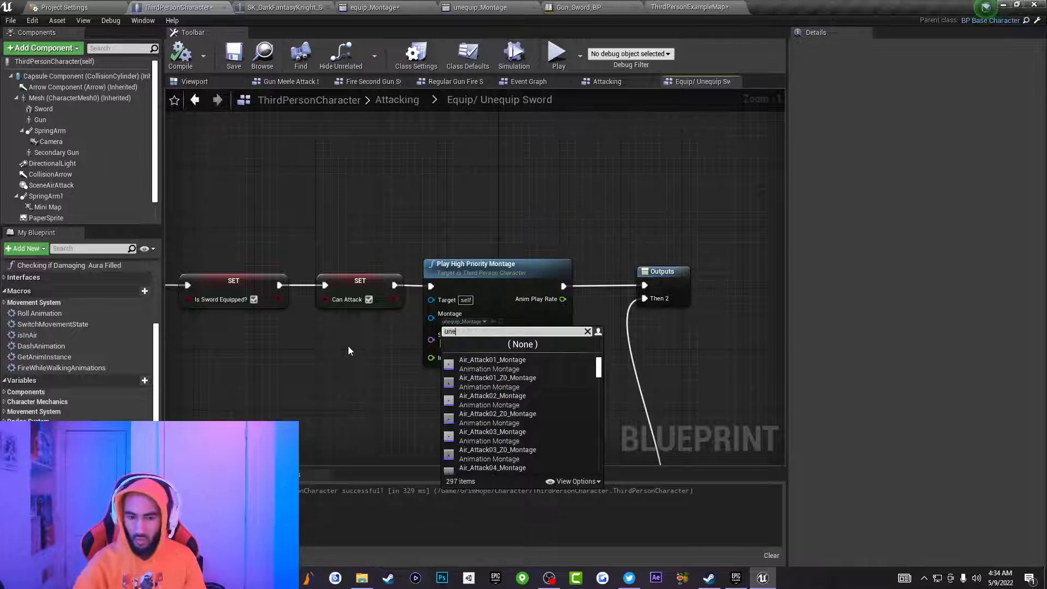
{"action": "left_click", "coordinate": [322, 341]}
{"action": "right_click_drag", "start_coordinate": [321, 342], "coordinate": [470, 244]}
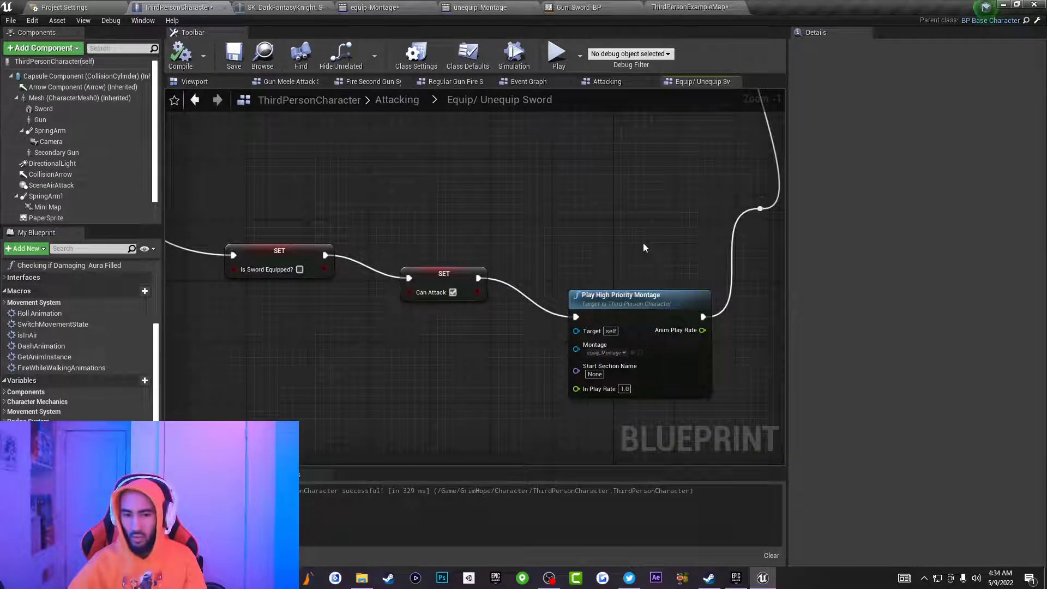
{"action": "right_click_drag", "start_coordinate": [617, 250], "coordinate": [474, 205]}
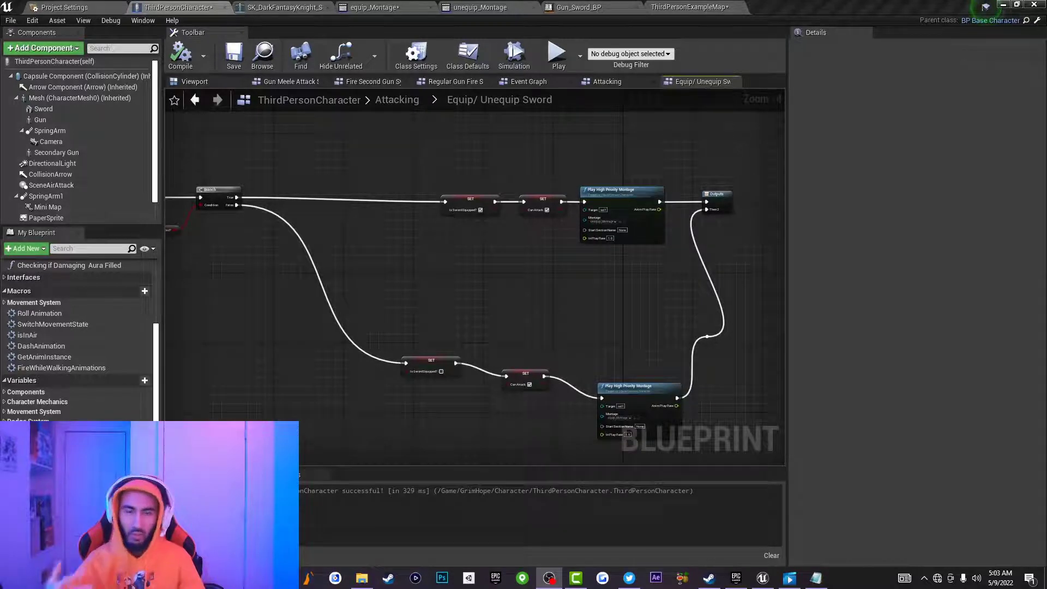
{"action": "right_click", "coordinate": [578, 551]}
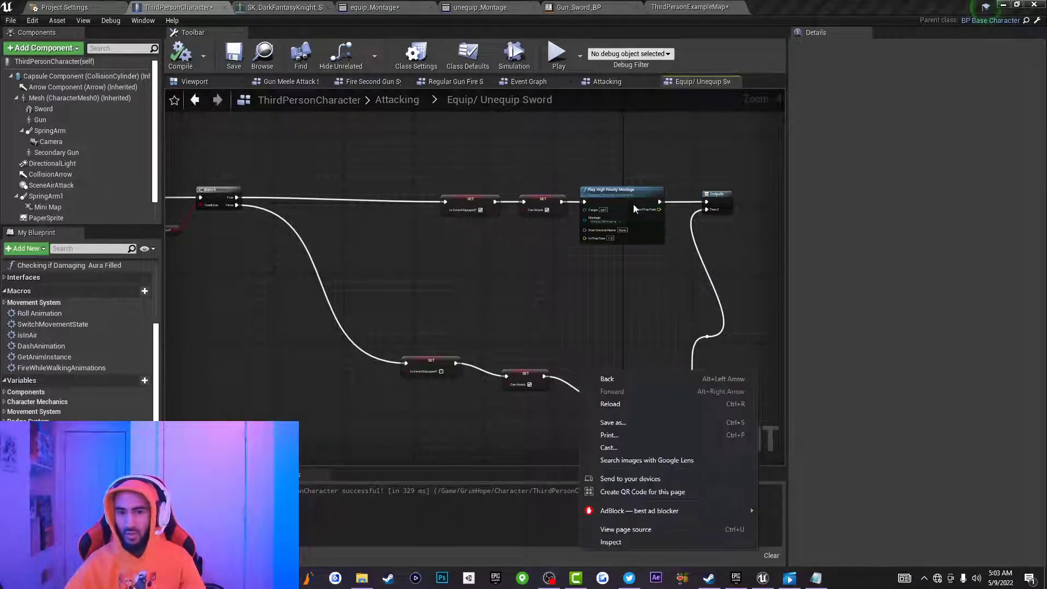
{"action": "left_click", "coordinate": [569, 245]}
{"action": "right_click_drag", "start_coordinate": [569, 244], "coordinate": [520, 292]}
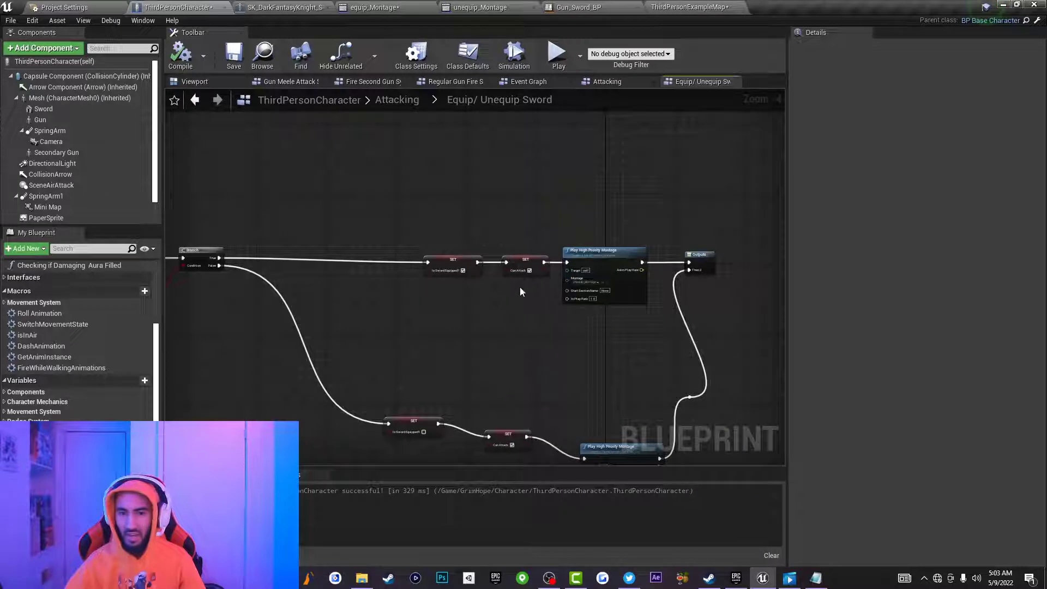